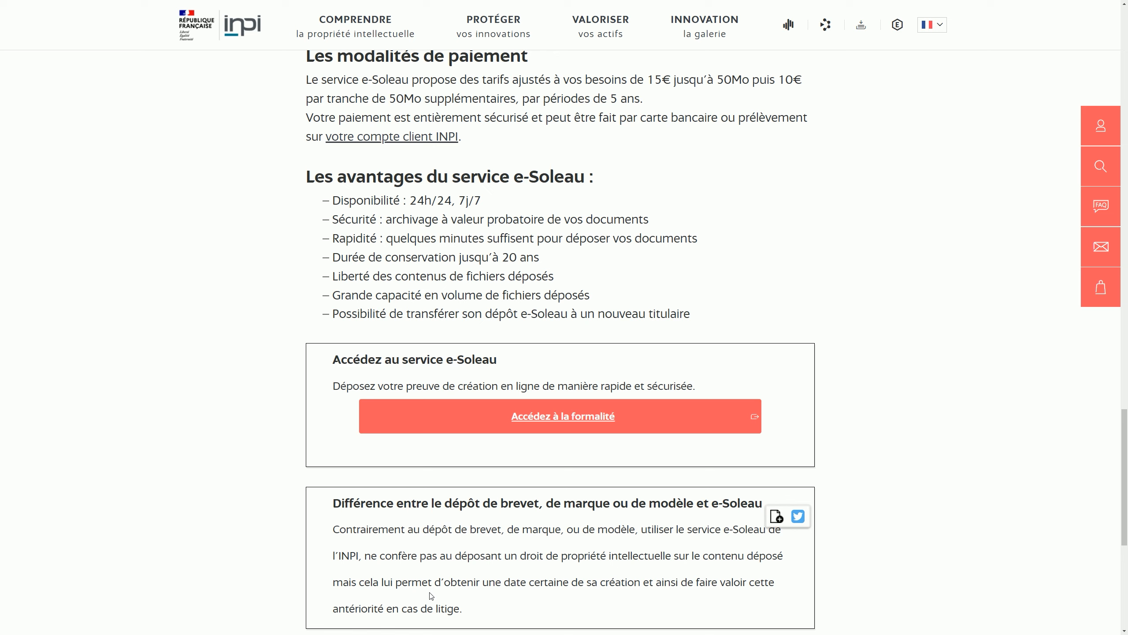
Open the e-Soleau filing formality from the INPI service description page.
click(743, 418)
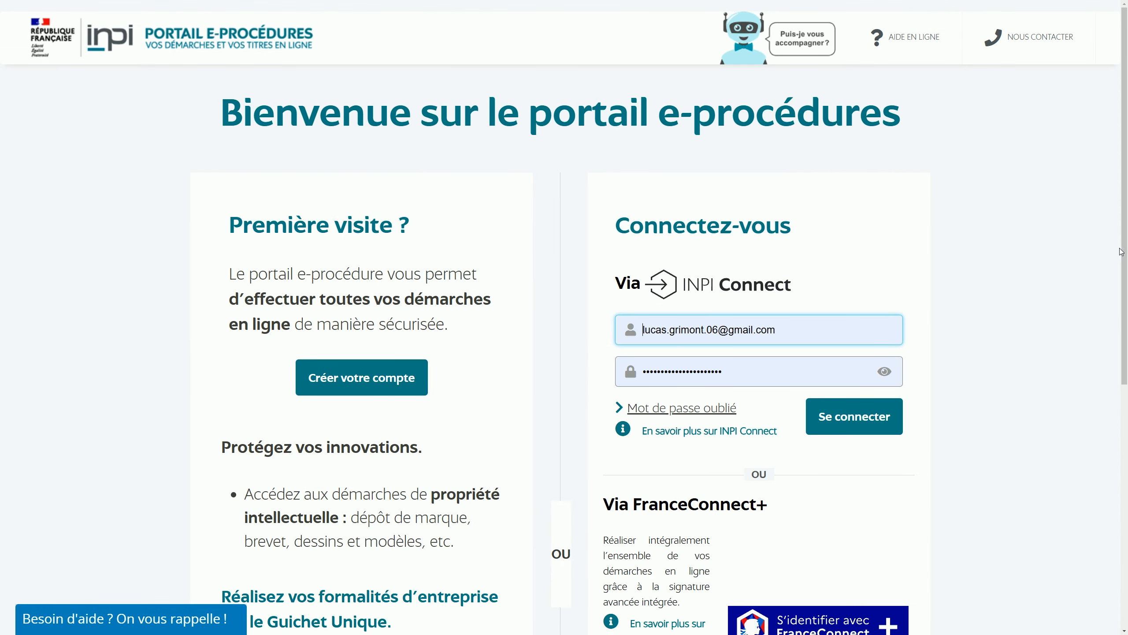
drag(1122, 252, 1121, 368)
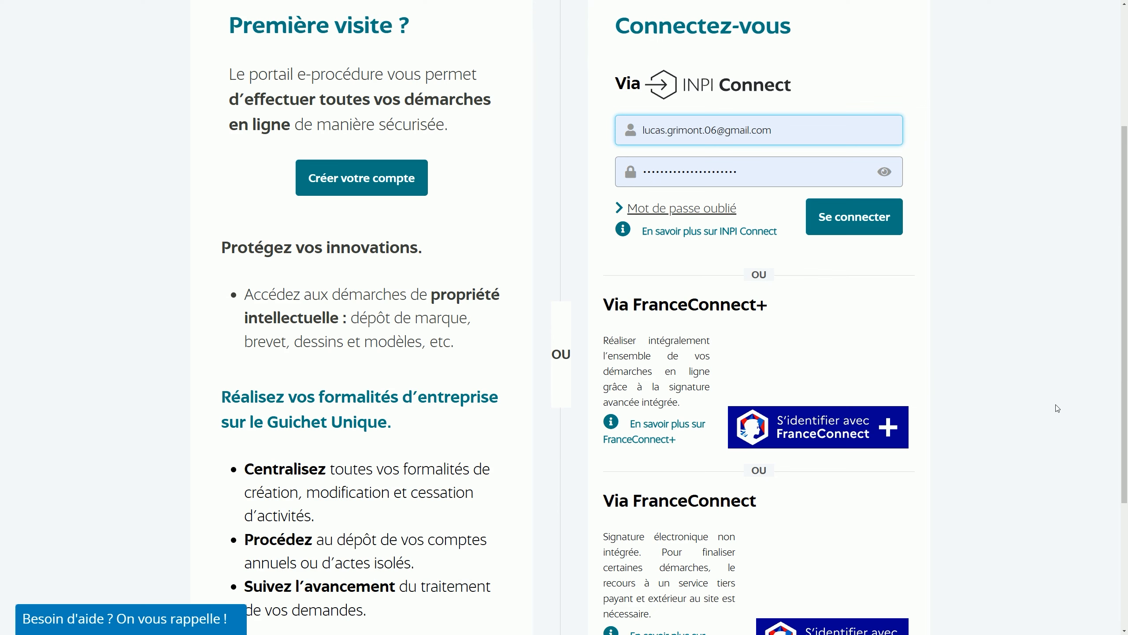
scroll(1058, 408, up, 5)
click(387, 391)
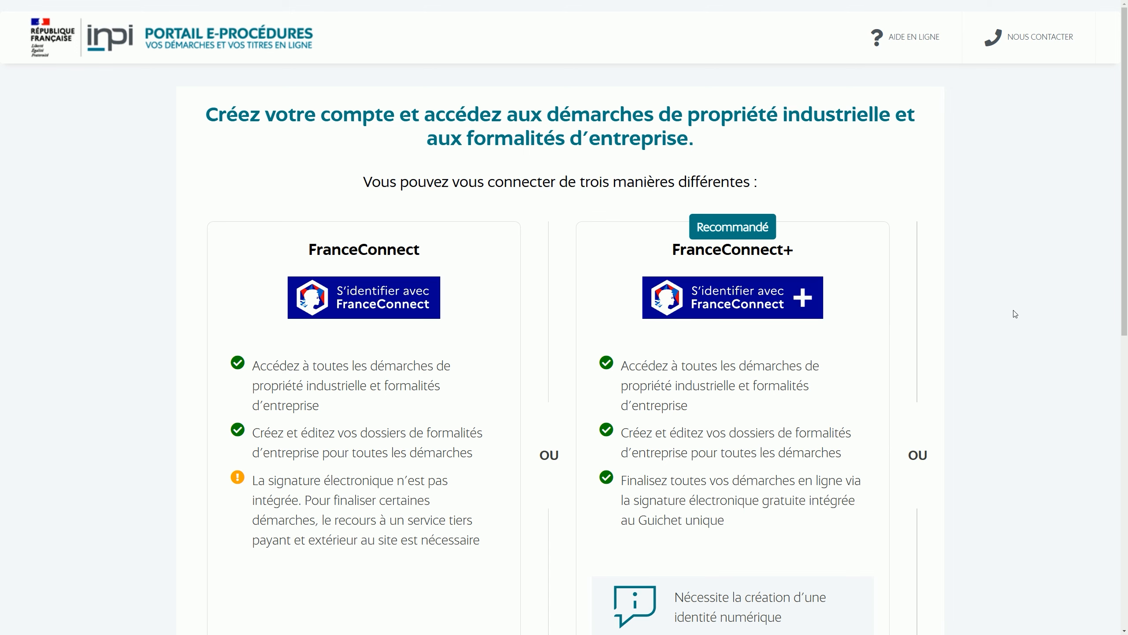
key(alt+Left)
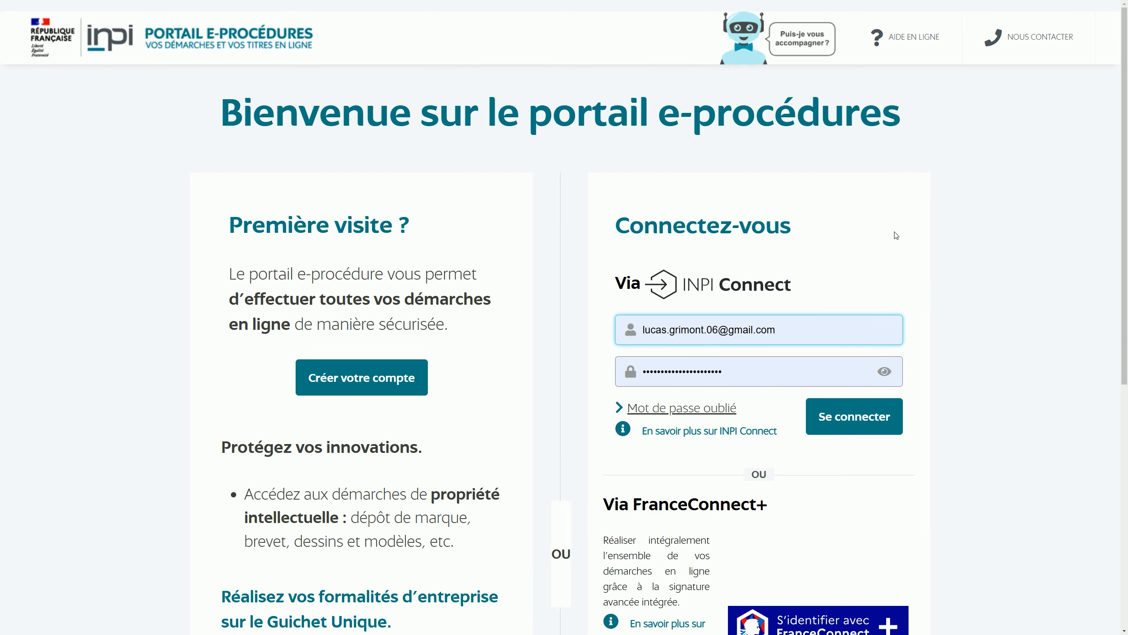
Sign in through INPI Connect with the prefilled credentials and open the Portail Soleau procedure (eSoleau et entiercement).
click(866, 417)
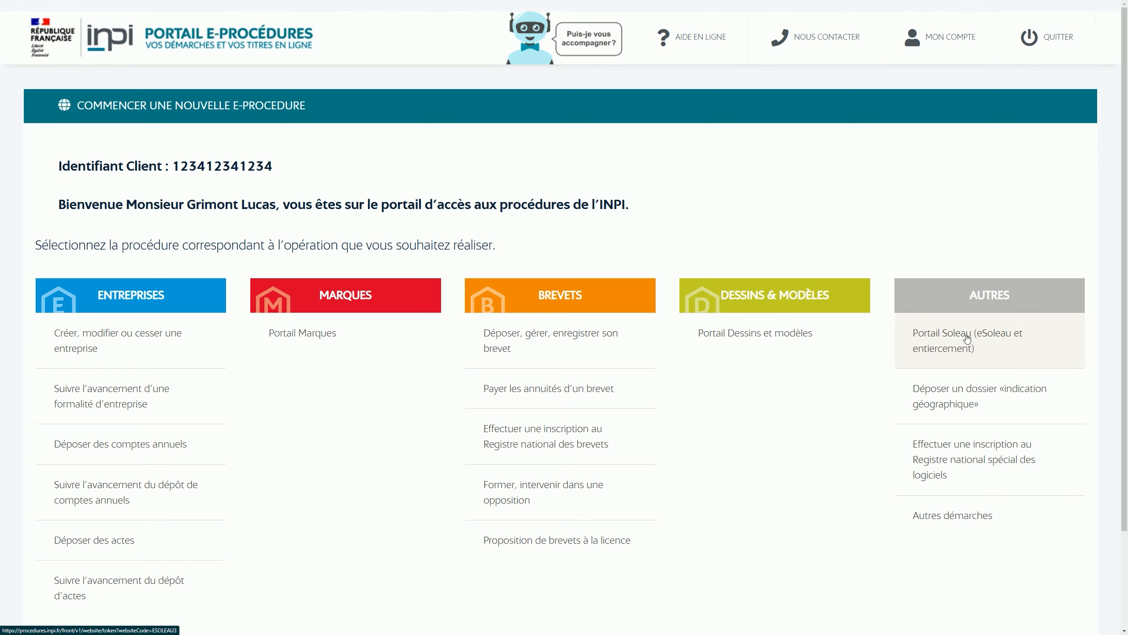
click(999, 353)
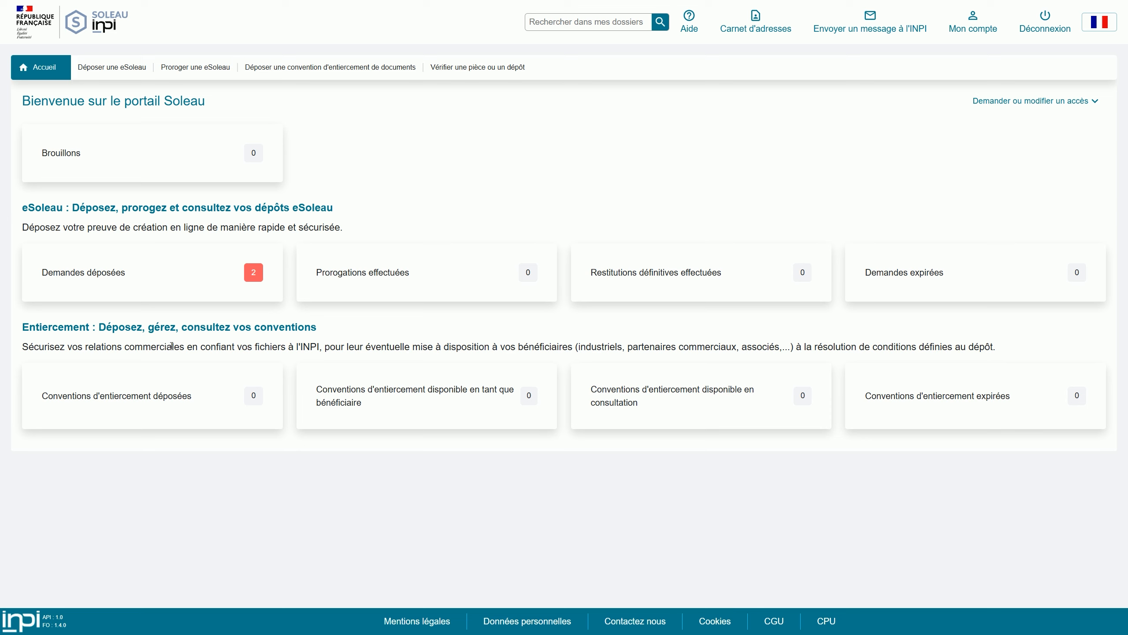
Start a new eSoleau deposit and accept the personal data notice.
click(123, 72)
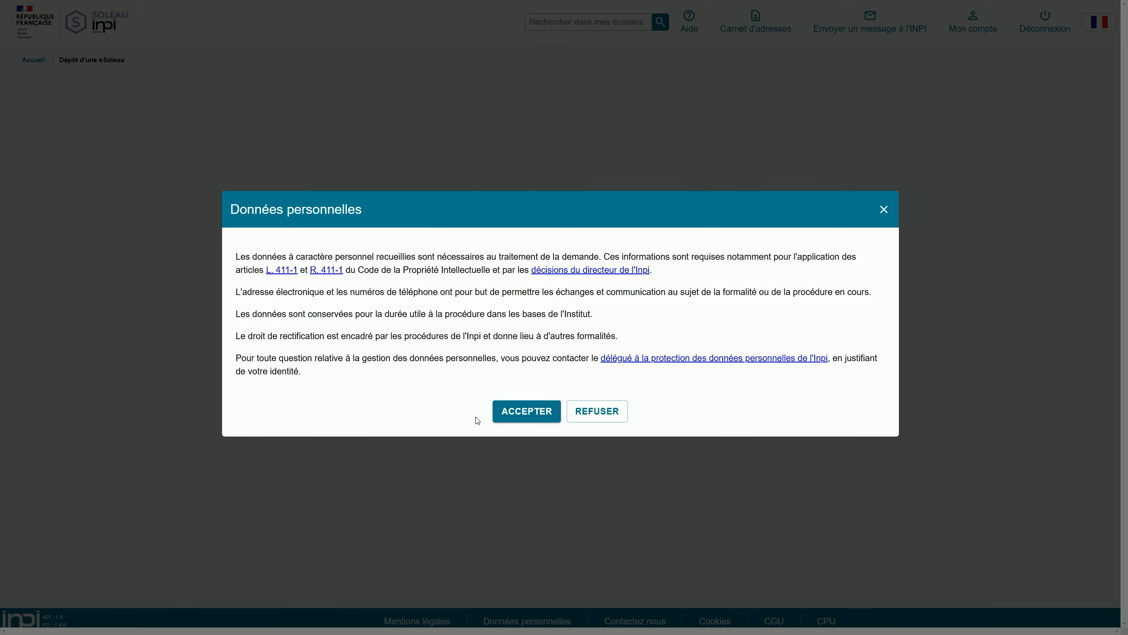
click(521, 419)
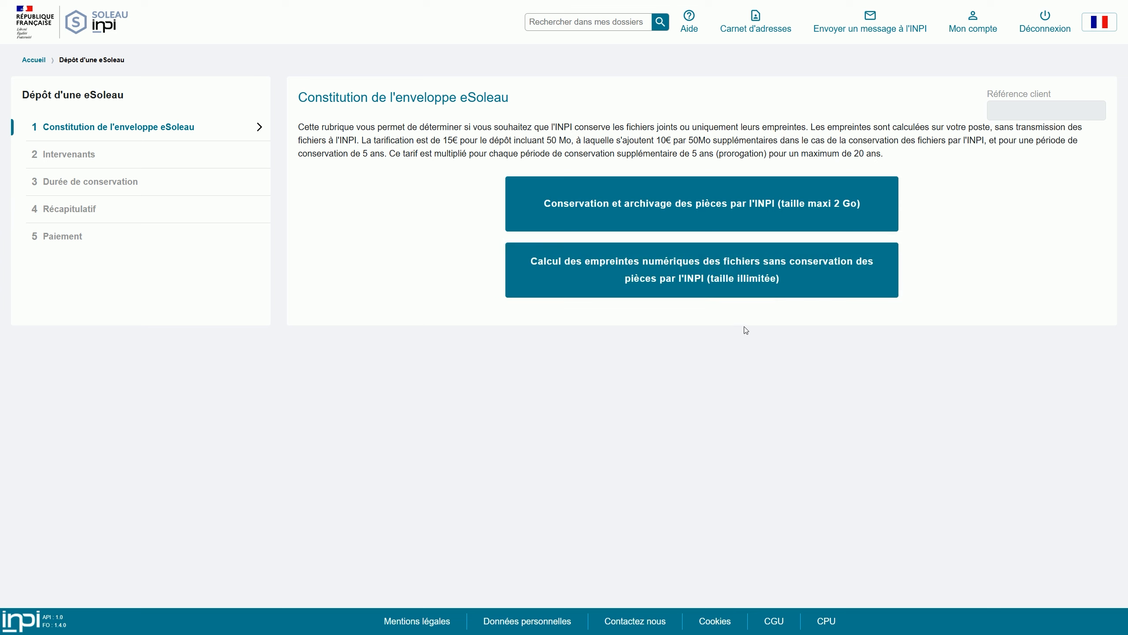
Choose conservation and archiving of the files by INPI for the envelope and open the file selection.
click(772, 289)
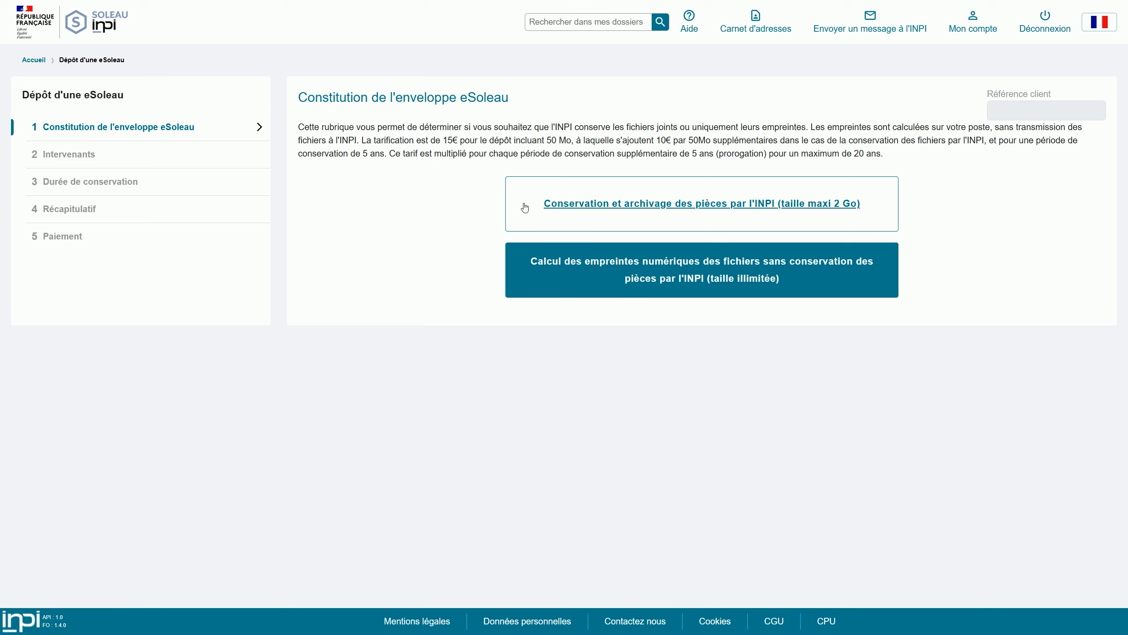
click(524, 207)
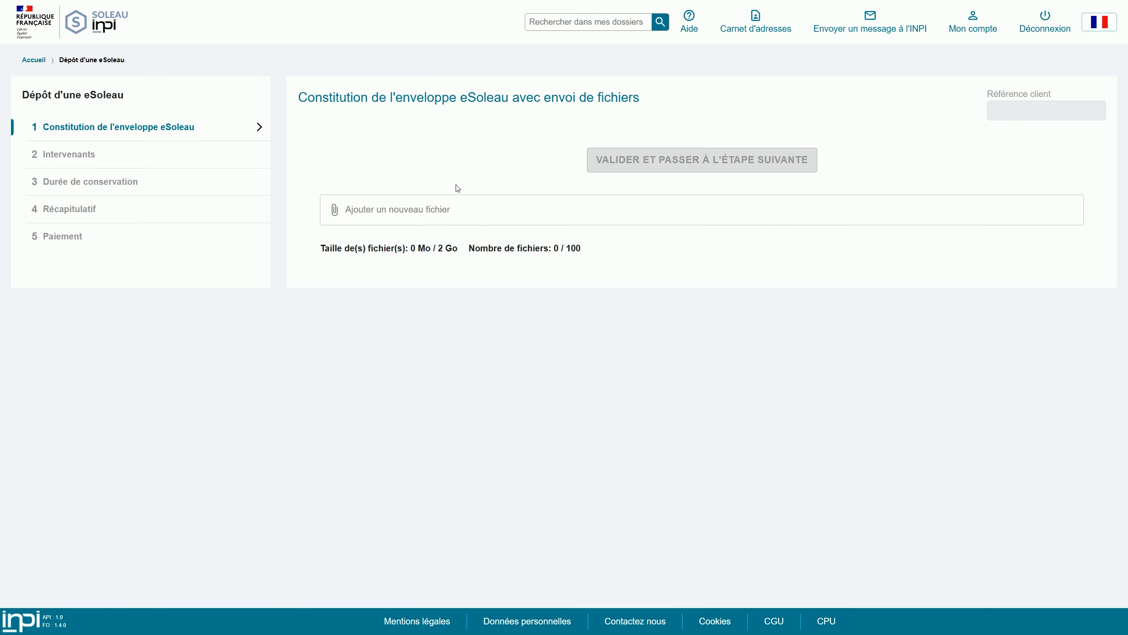
click(386, 214)
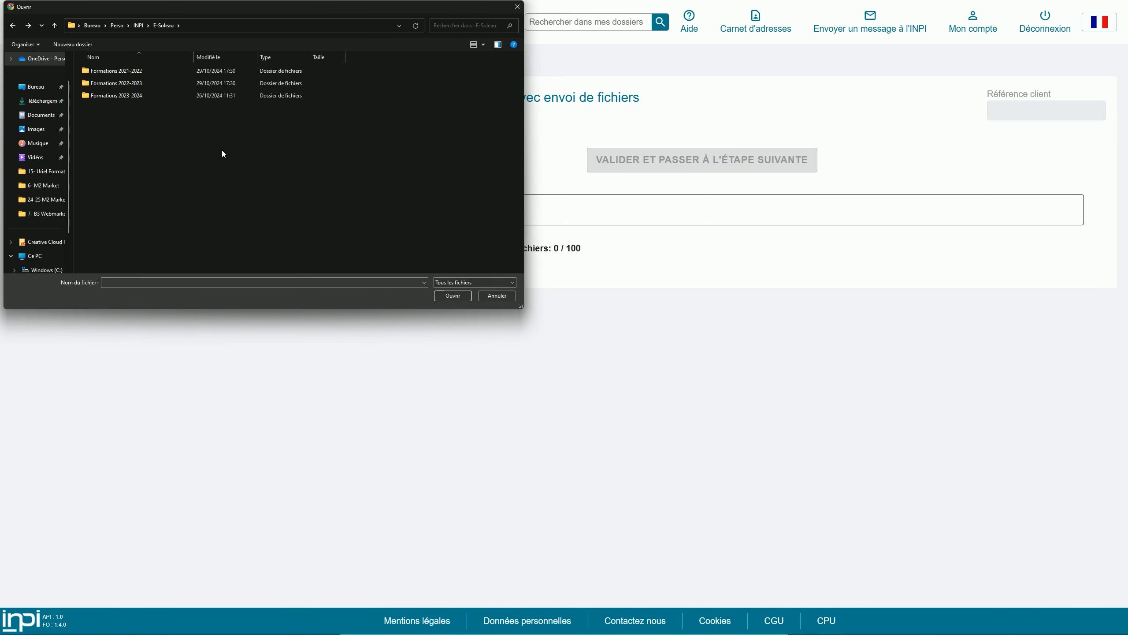
double_click(137, 98)
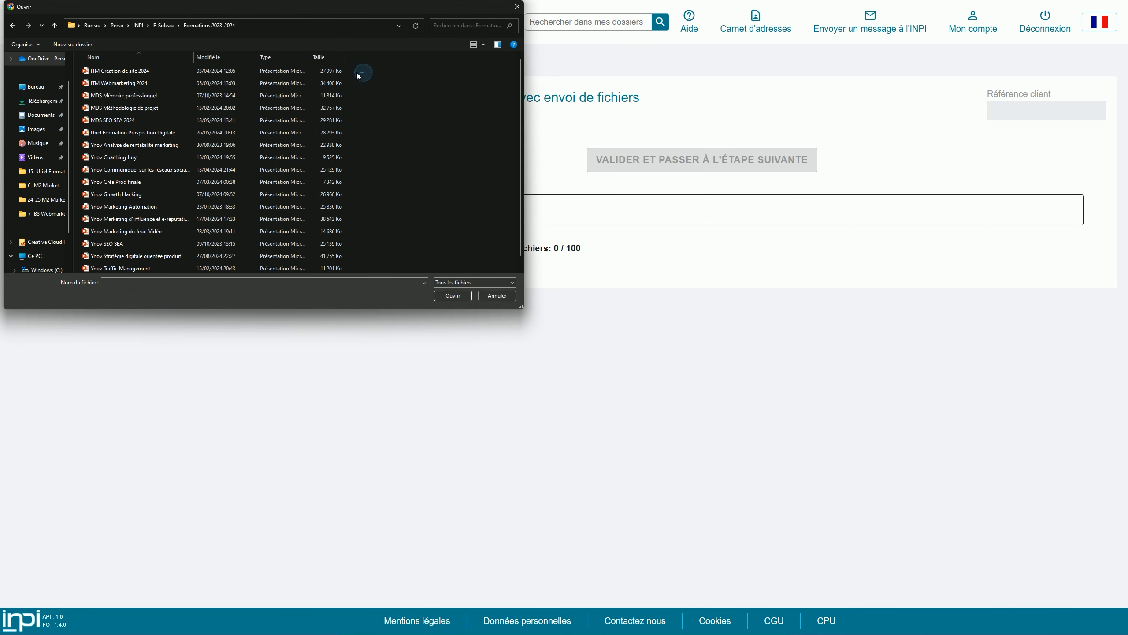
drag(363, 72, 229, 184)
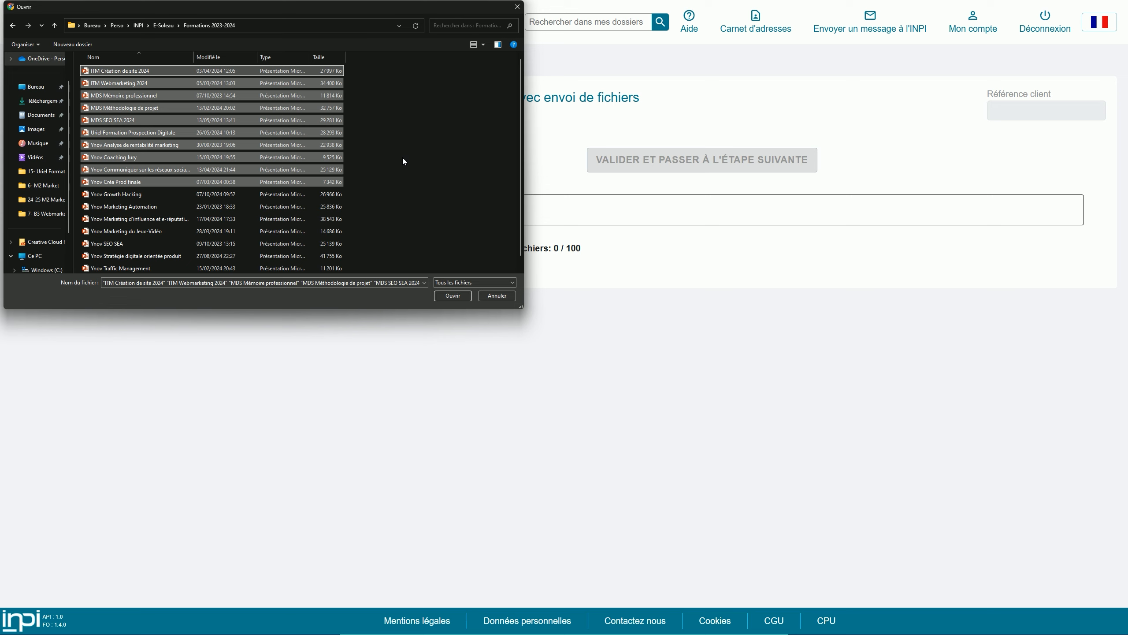
click(163, 26)
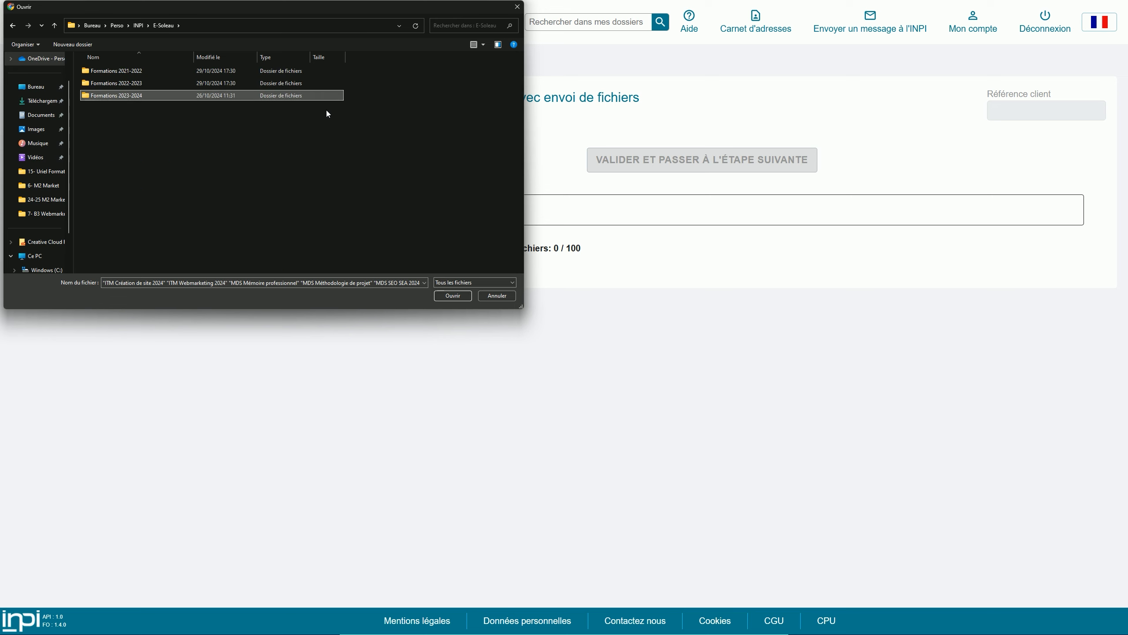
click(351, 142)
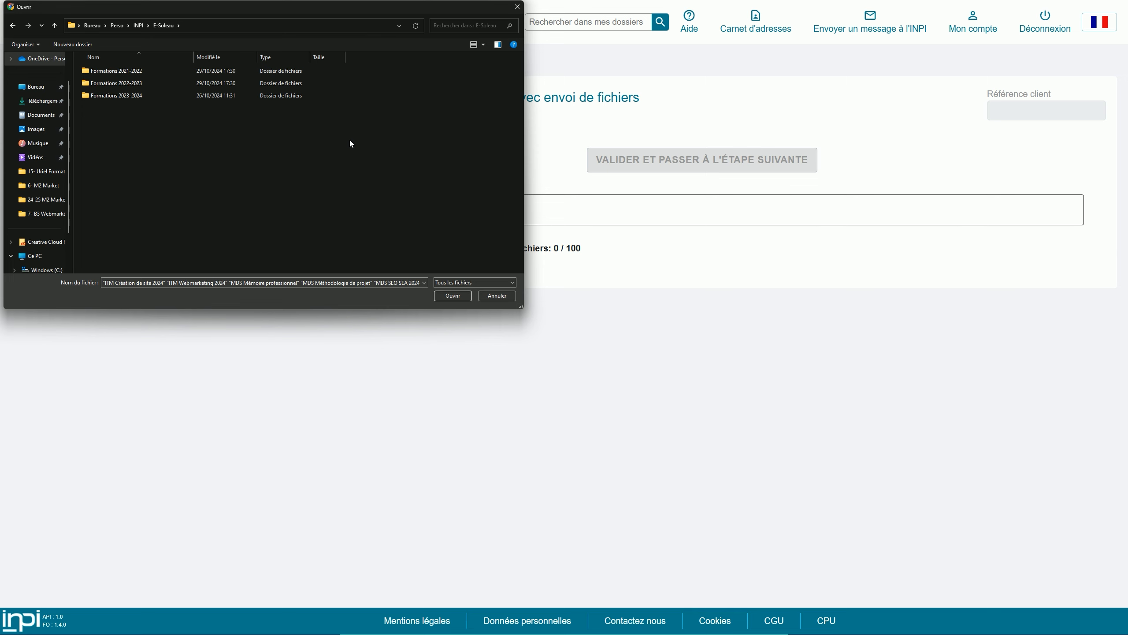
Add ITM Création de site 2024, ITM Webmarketing 2024, MDS Mémoire professionnel and MDS Méthodologie de projet from Formations 2023-2024, and validate the envelope.
double_click(164, 94)
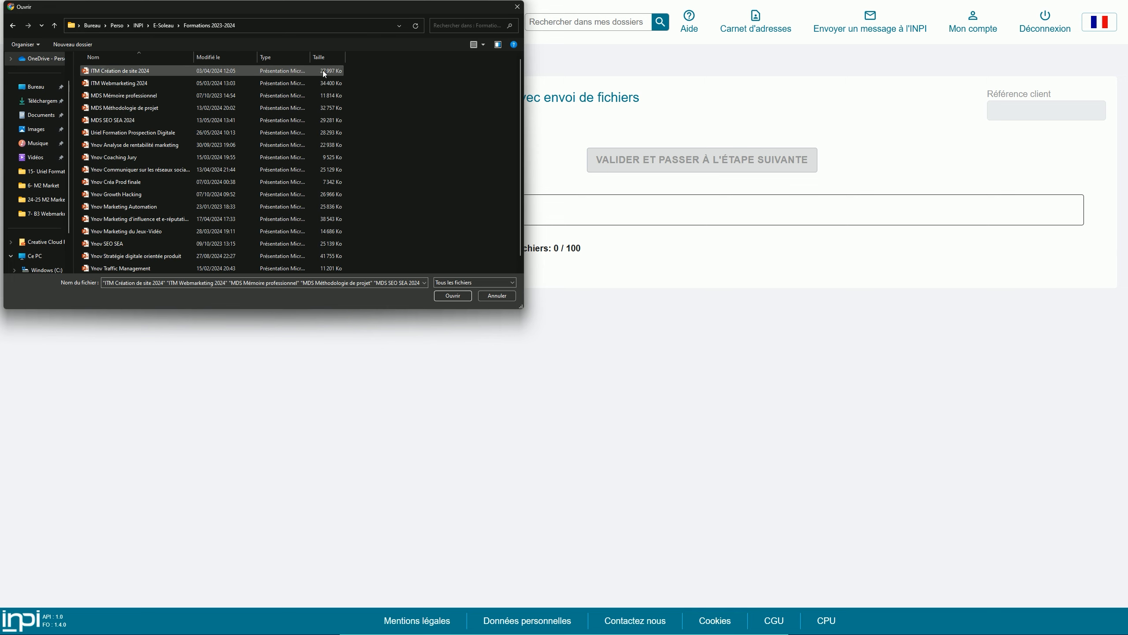
drag(380, 72, 307, 107)
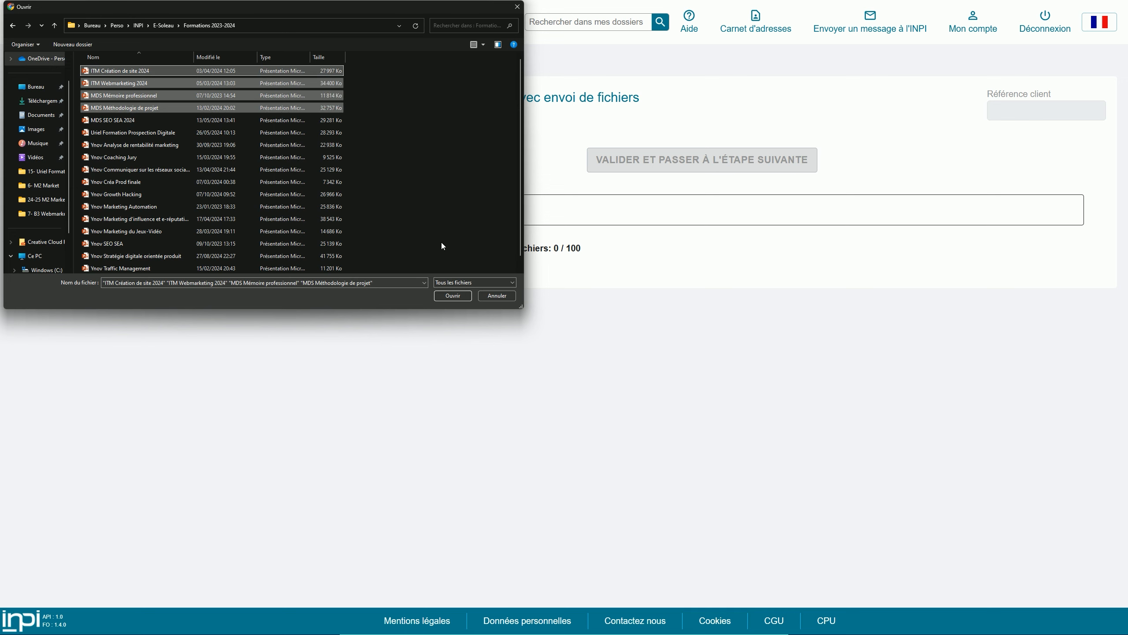
click(447, 297)
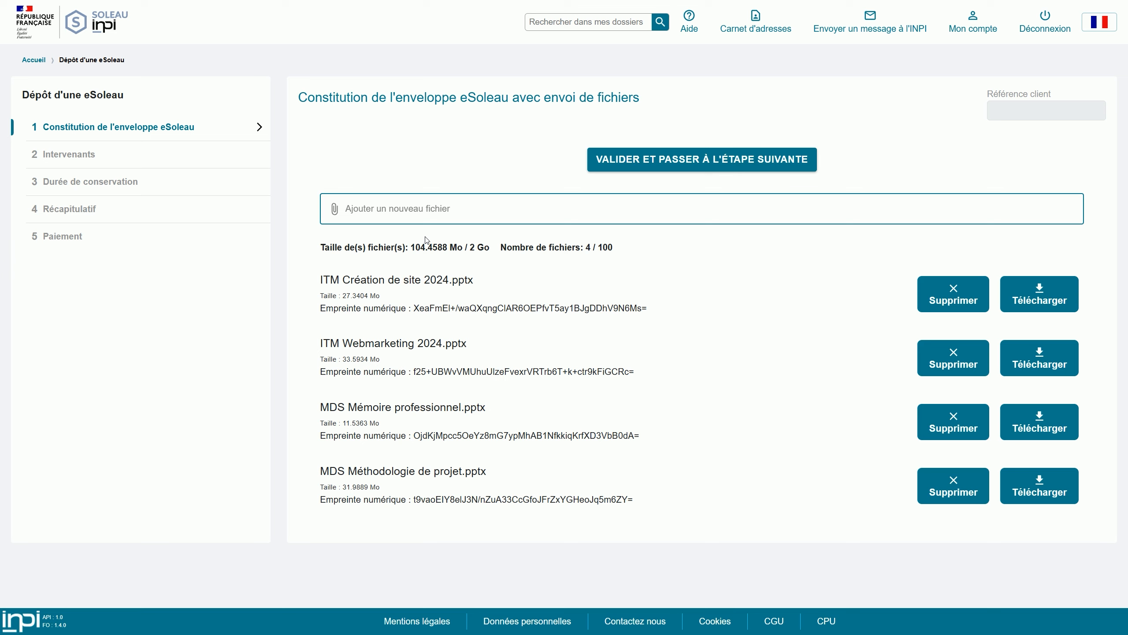
click(758, 168)
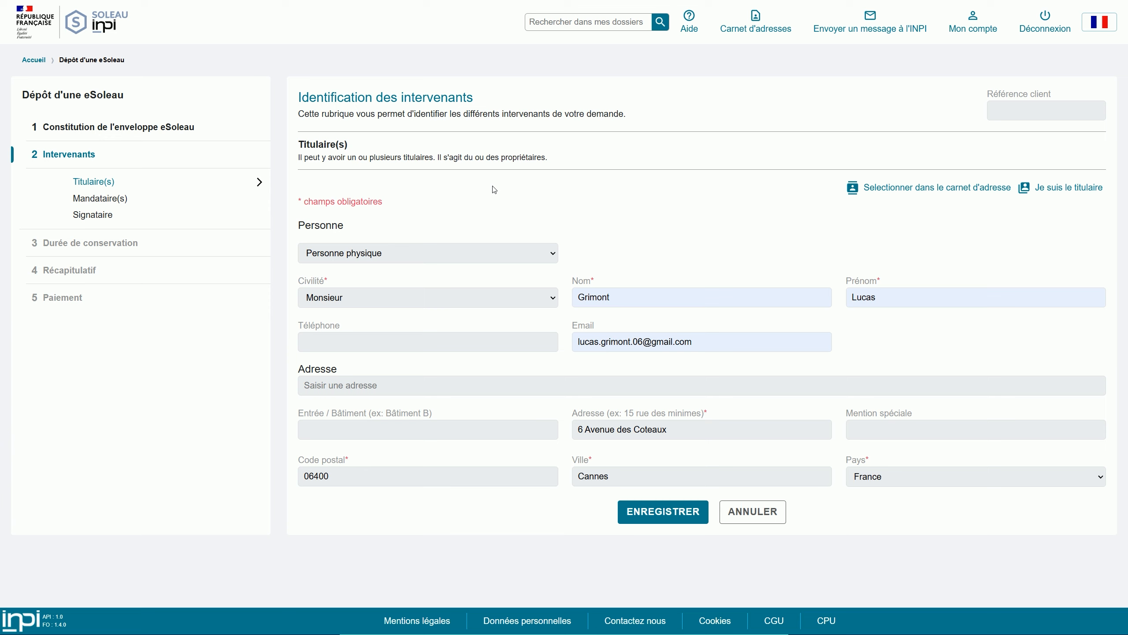
Save the prefilled holder as a Personne physique and continue without adding another holder or a mandataire.
click(511, 251)
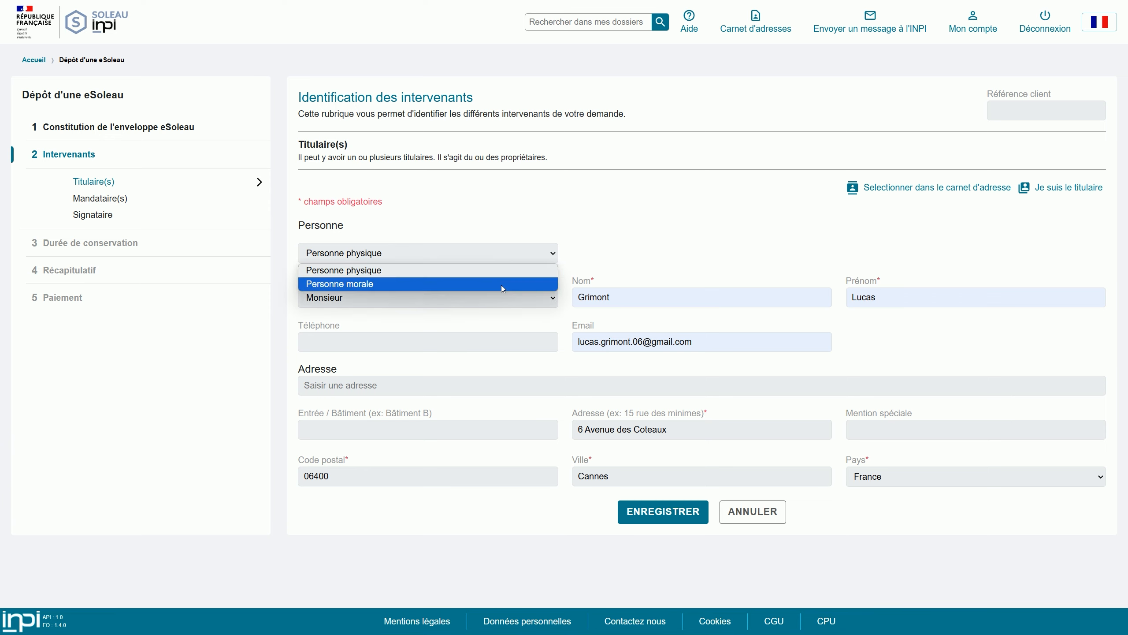
click(648, 262)
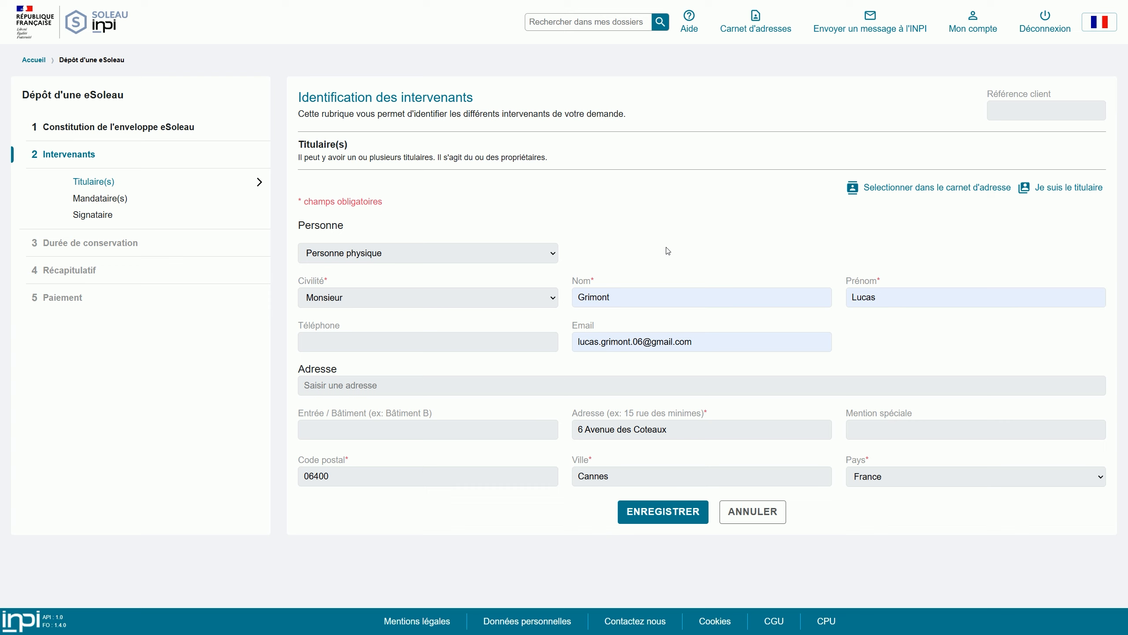
click(662, 515)
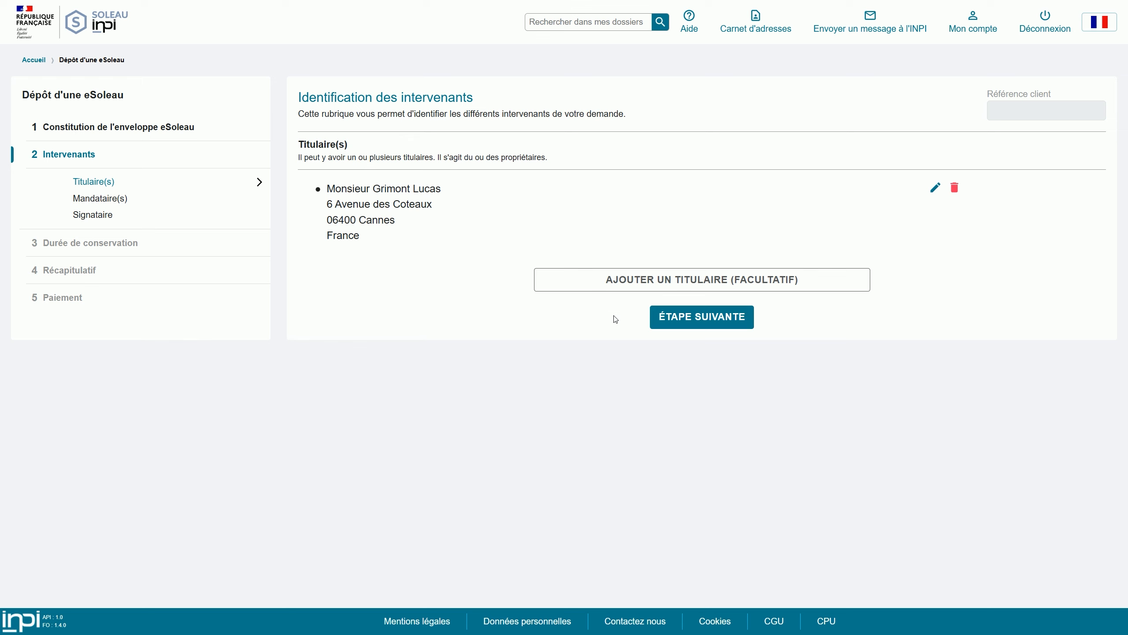
click(713, 323)
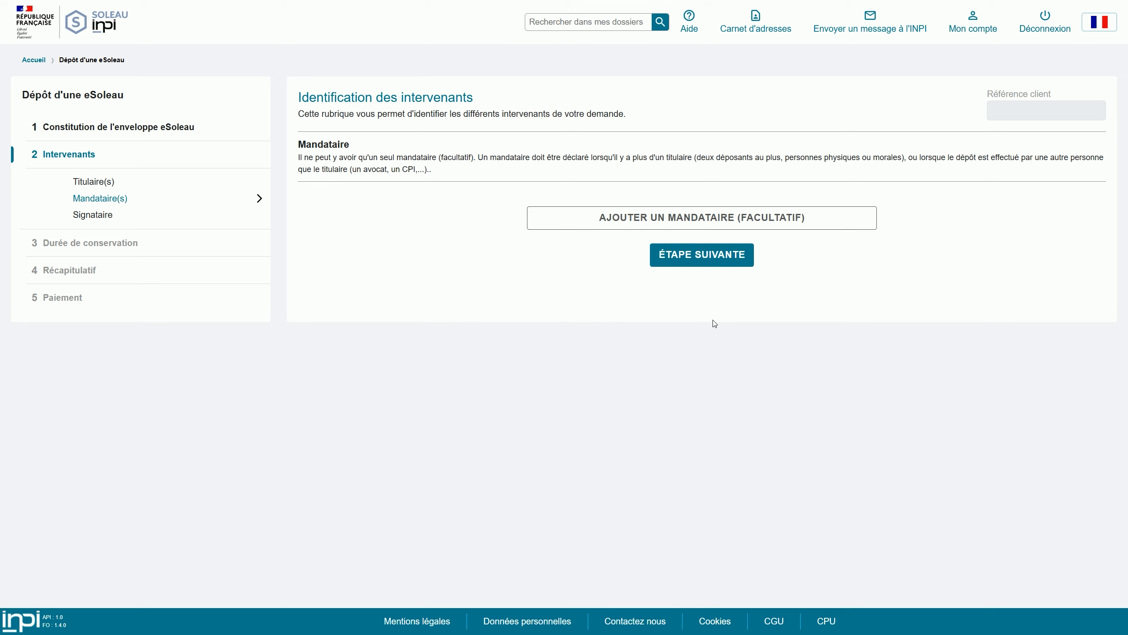
click(728, 257)
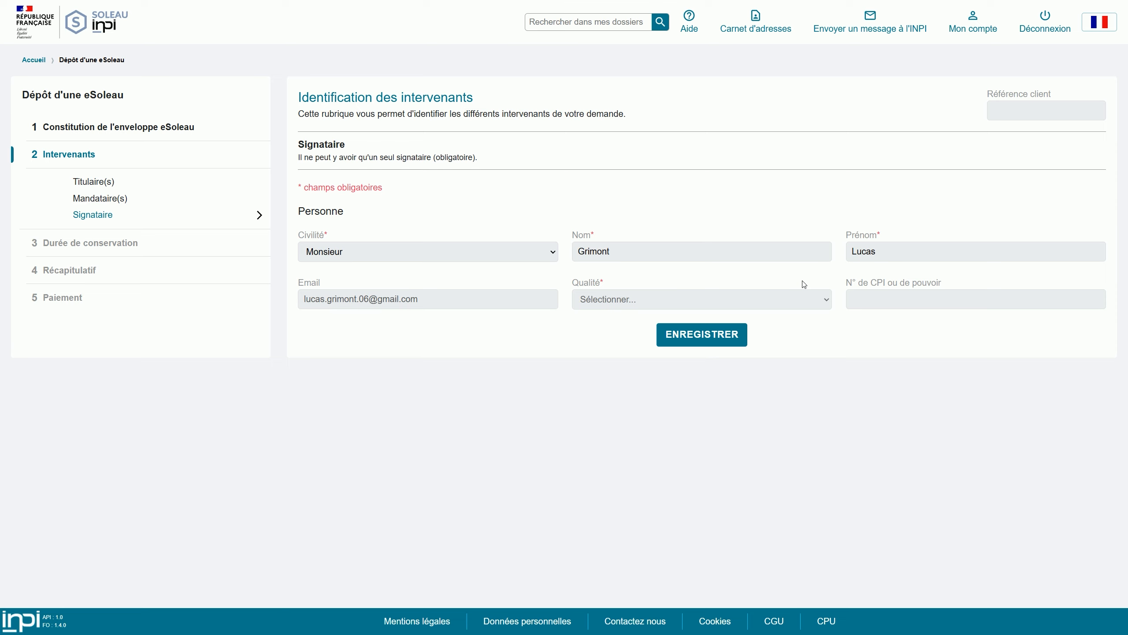
Set the signatory's capacity (Qualité) to Déposant and save the signatory.
click(577, 300)
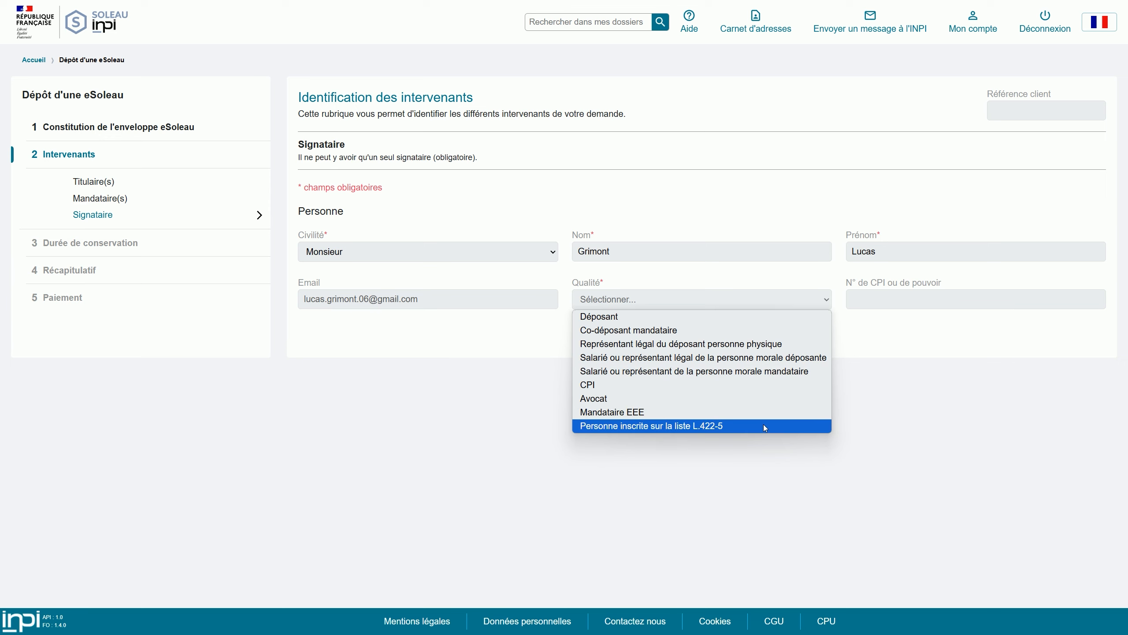
click(665, 317)
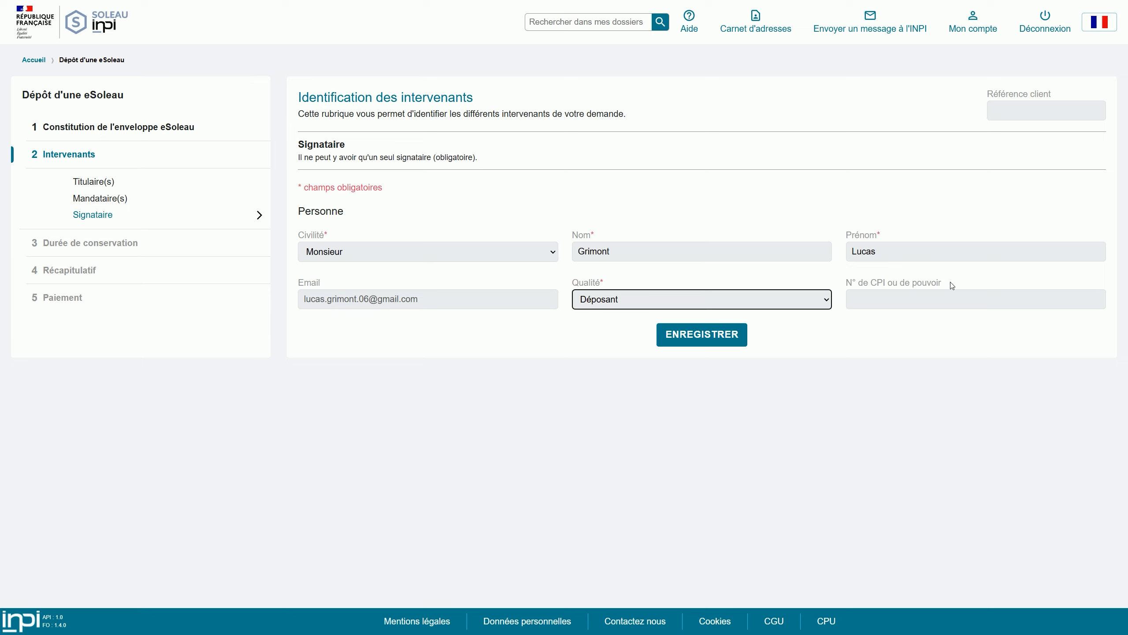
click(728, 337)
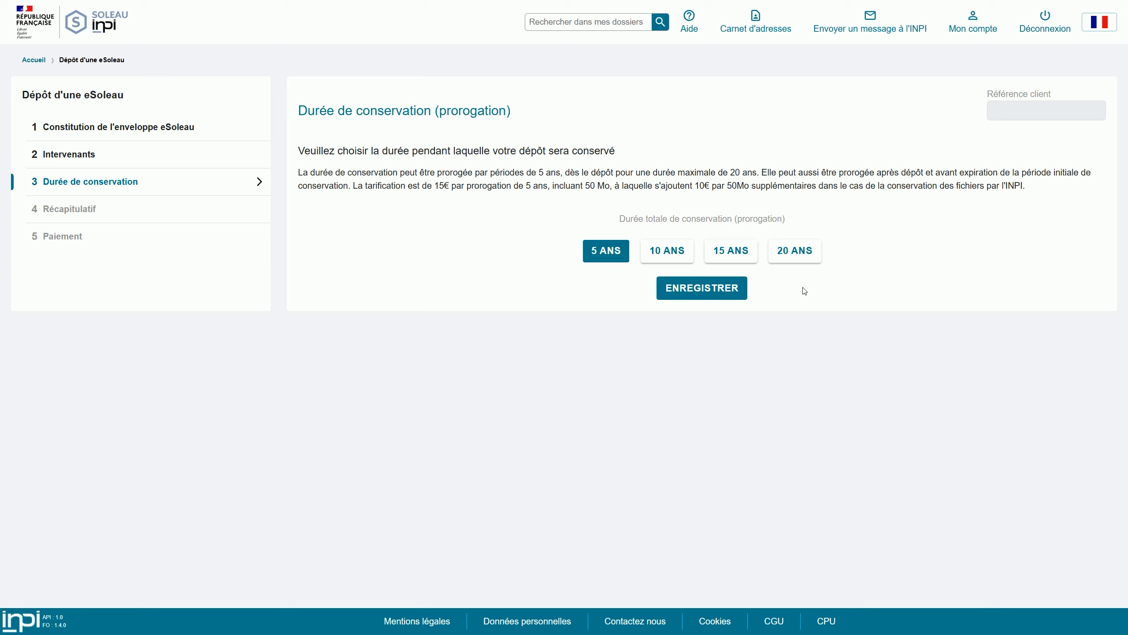
Save the retention period of 5 years and review the summary before payment.
click(719, 290)
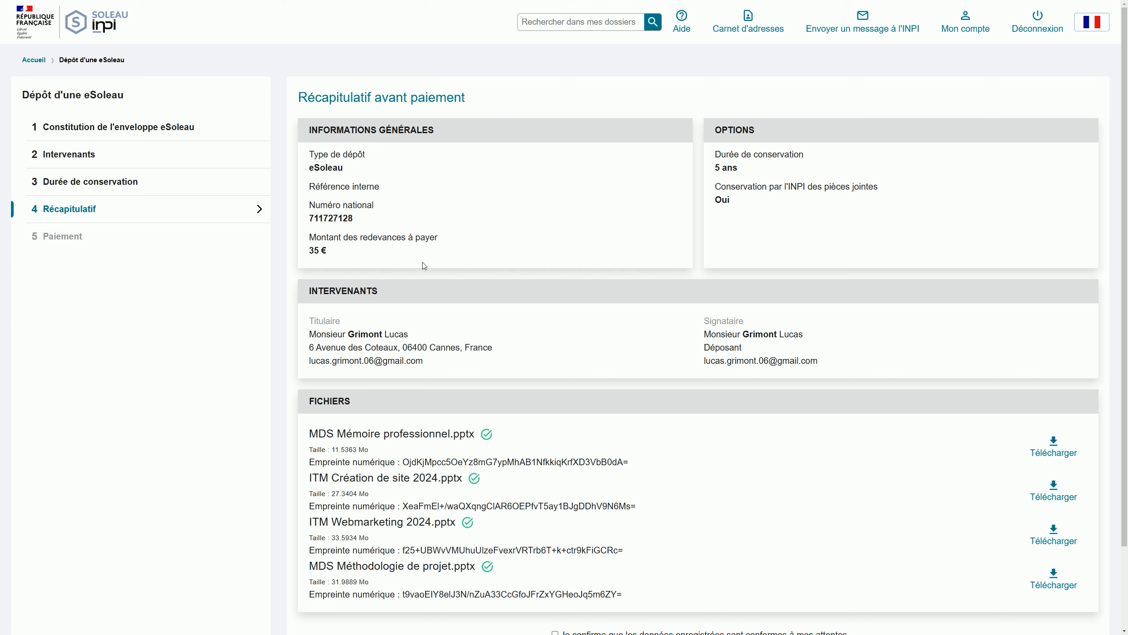
scroll(608, 445, down, 2)
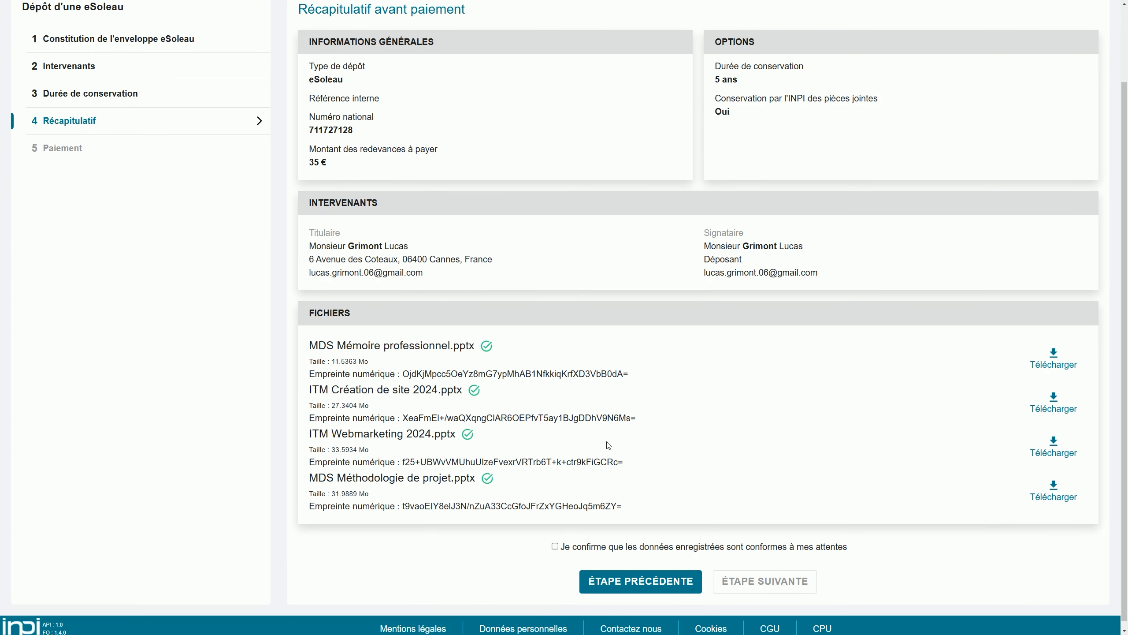
scroll(608, 445, up, 2)
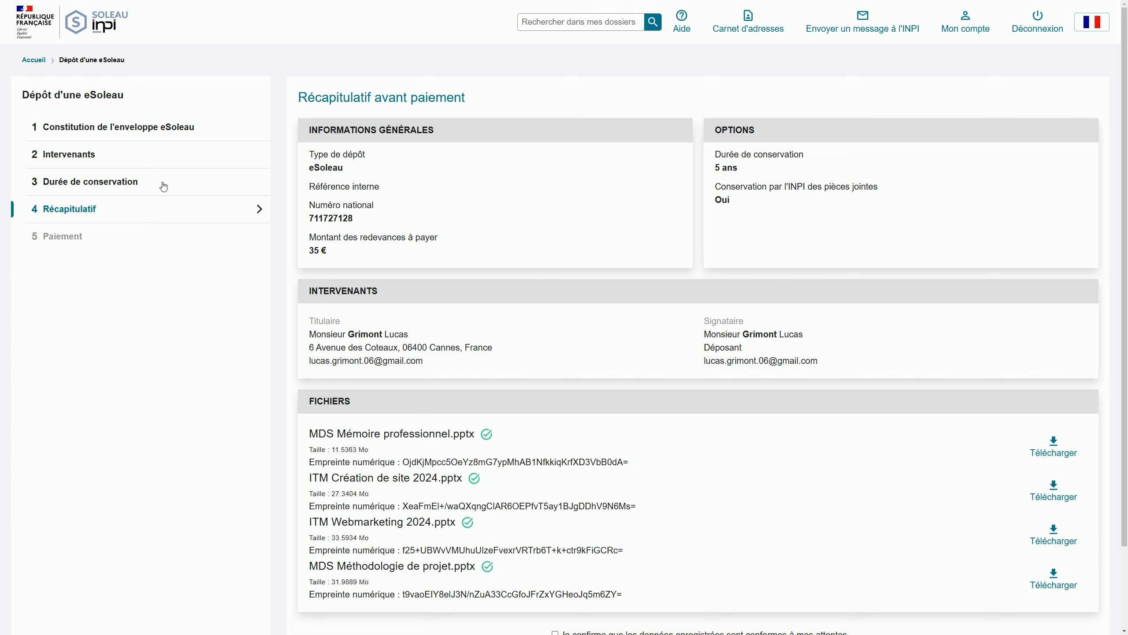
Change the deposit's total retention period to 20 years and save it.
click(117, 182)
click(795, 250)
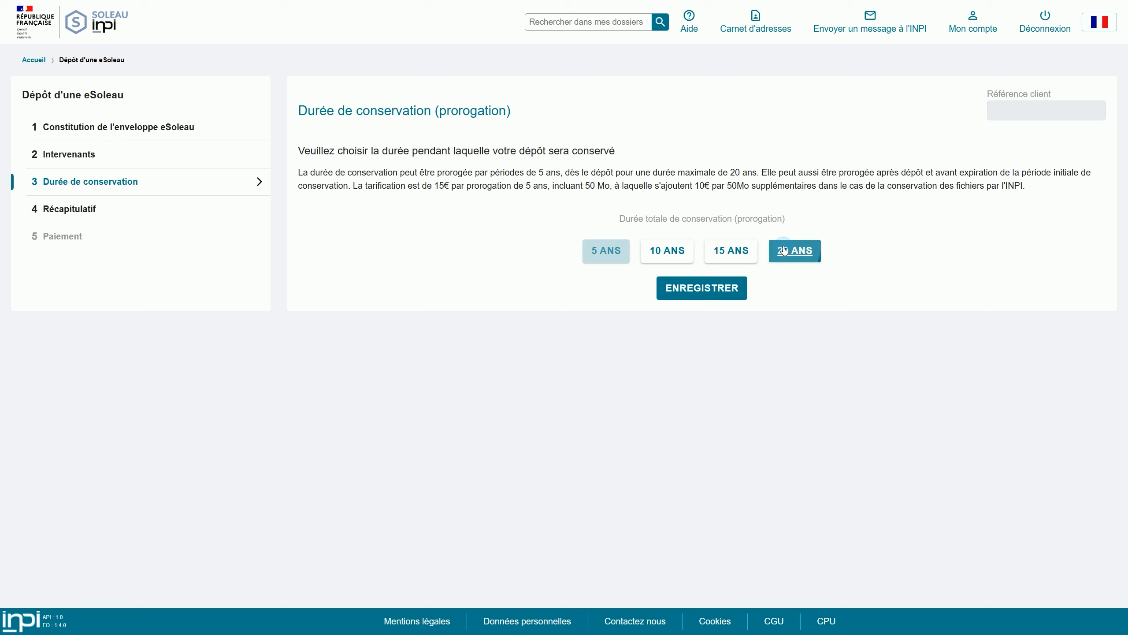
click(711, 287)
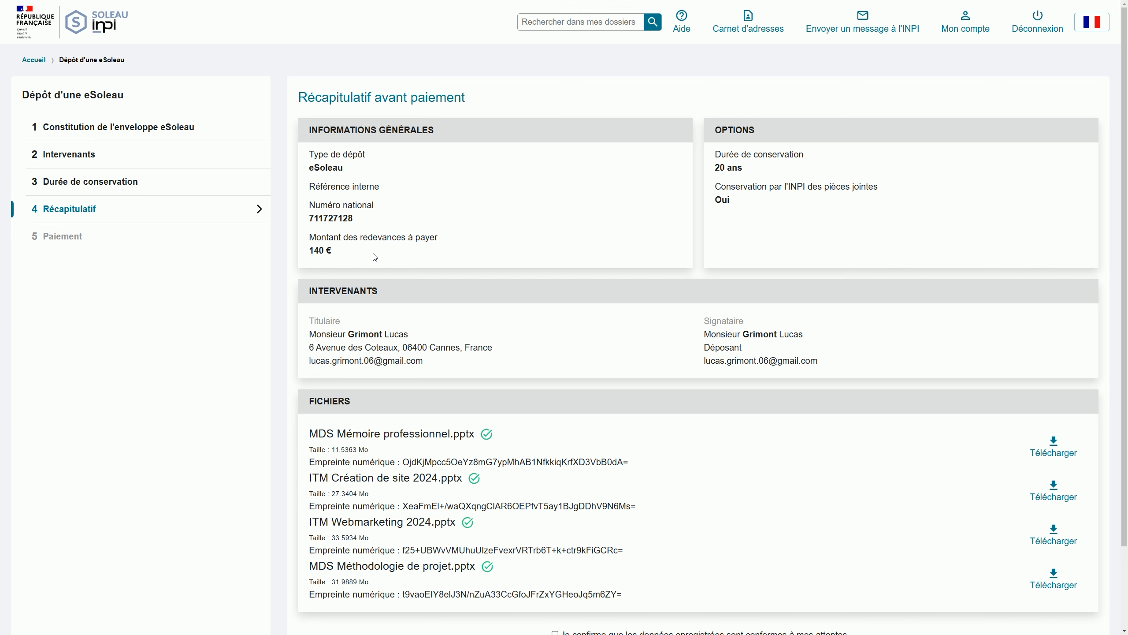
Confirm that the recorded data in the summary meet expectations and proceed to the payment stage.
scroll(550, 327, down, 2)
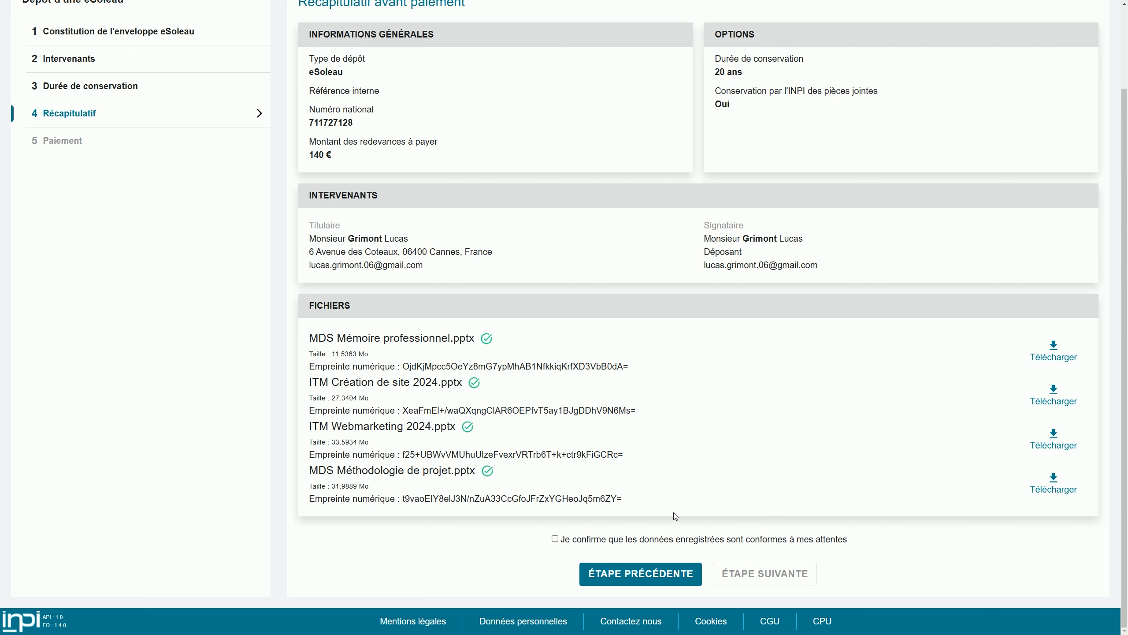
click(619, 543)
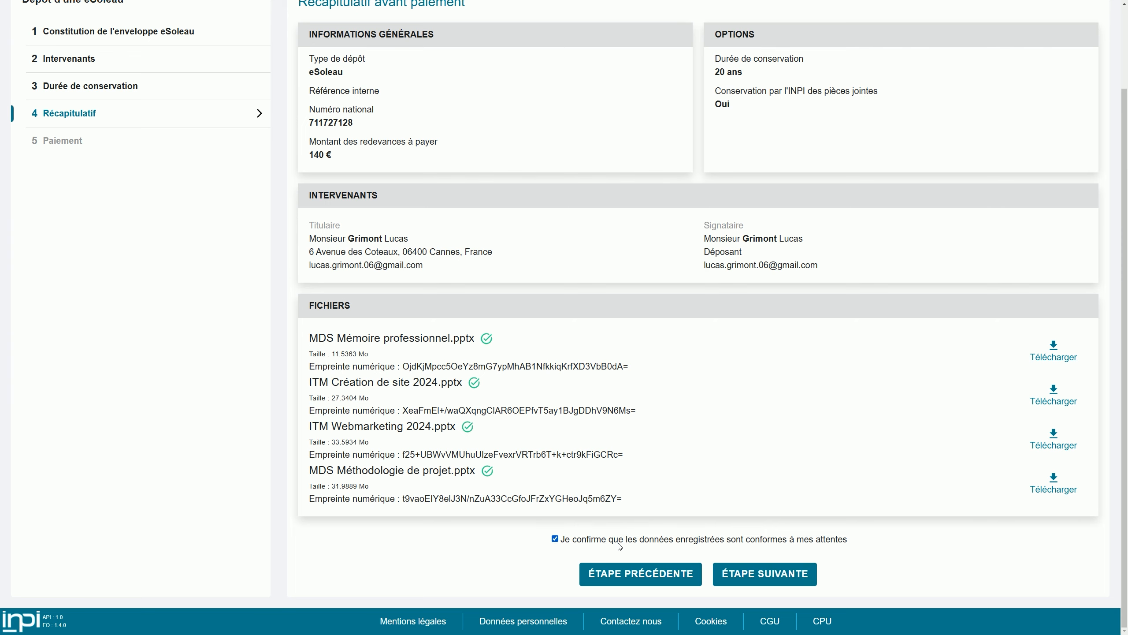
click(800, 573)
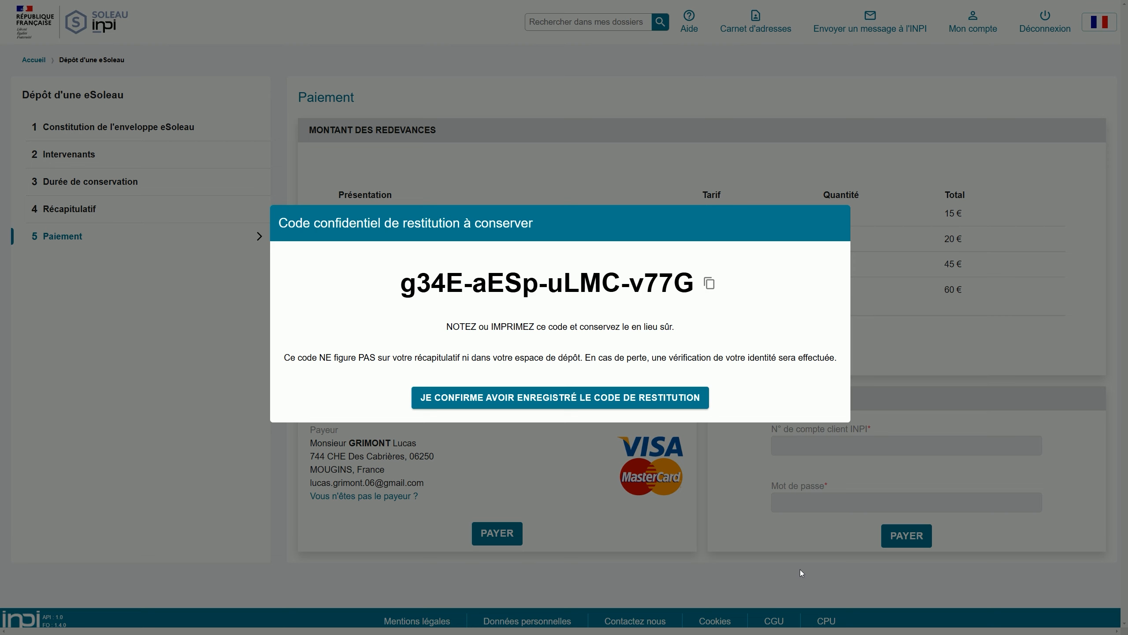
Copy the confidential restitution code and confirm that it has been saved.
click(710, 284)
click(582, 400)
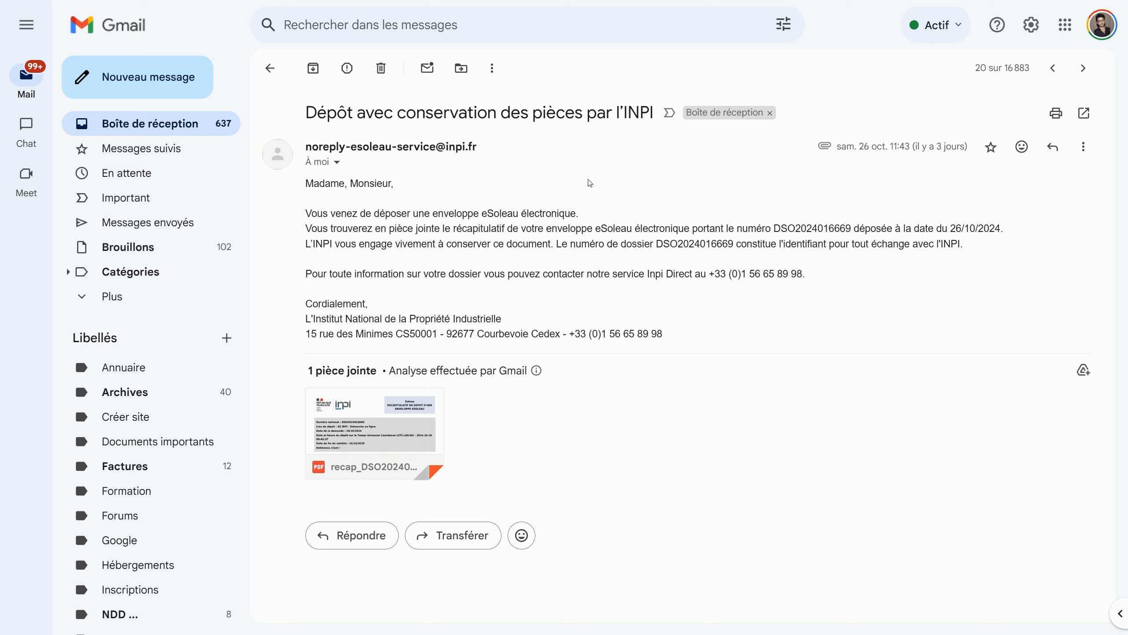
mouse_move(377, 438)
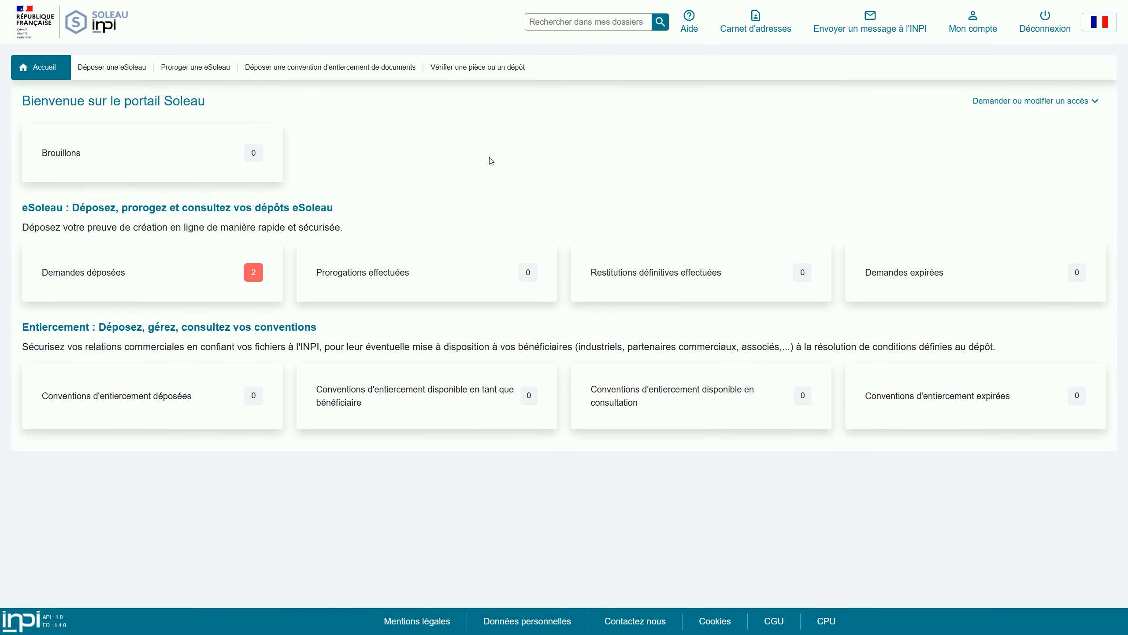
Open the first deposit listed under Demandes déposées and examine its general information, options, parties and deposited files.
click(203, 271)
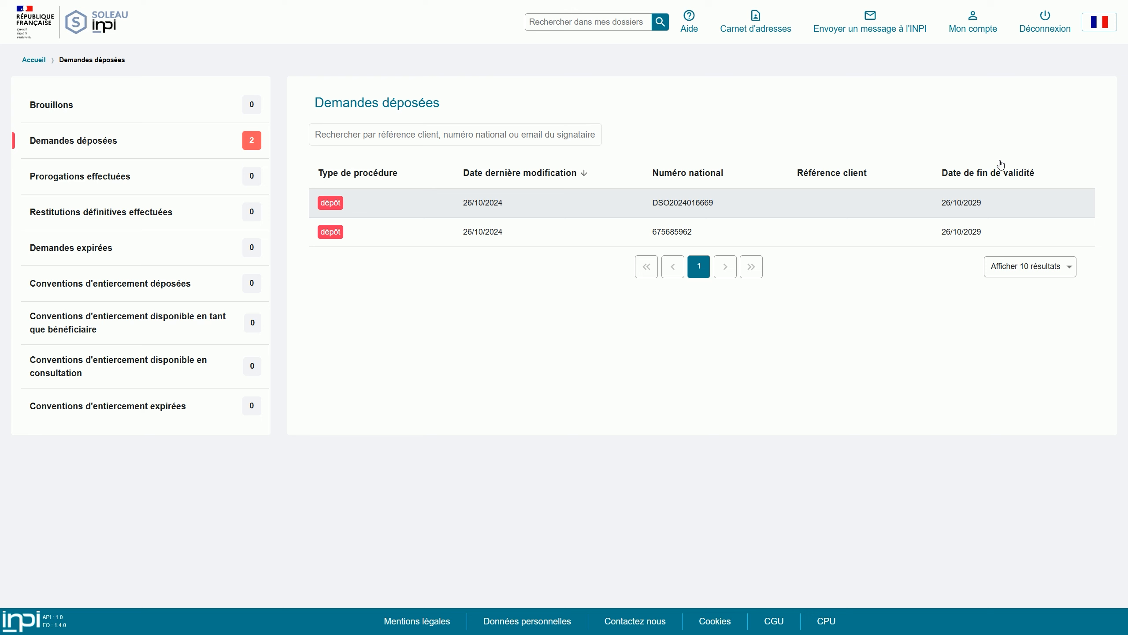
click(618, 196)
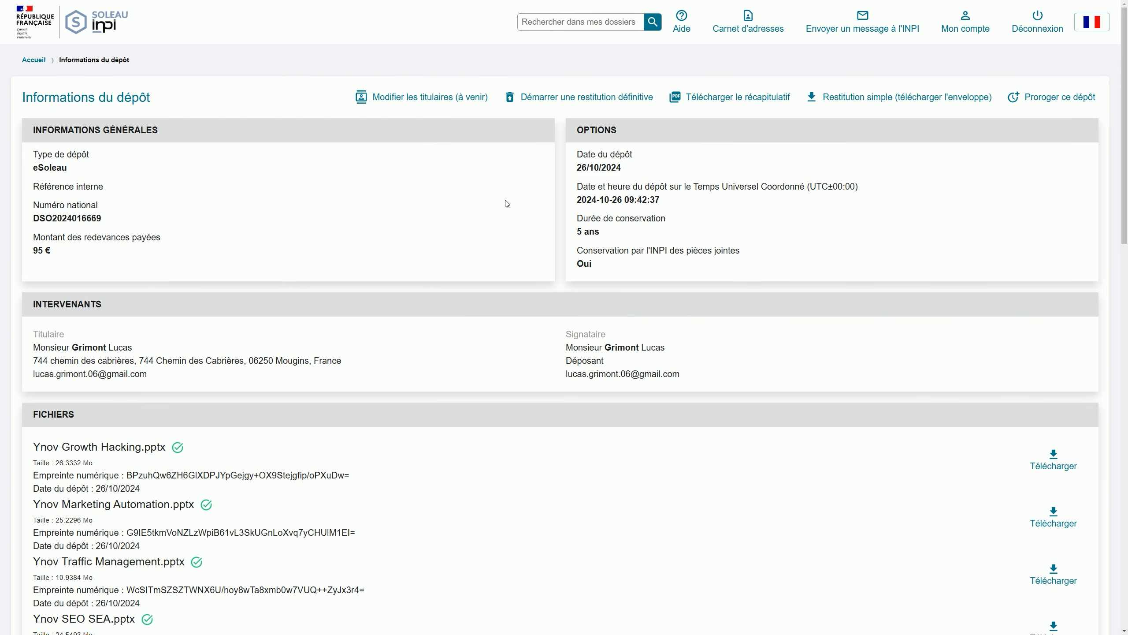
scroll(508, 204, down, 4)
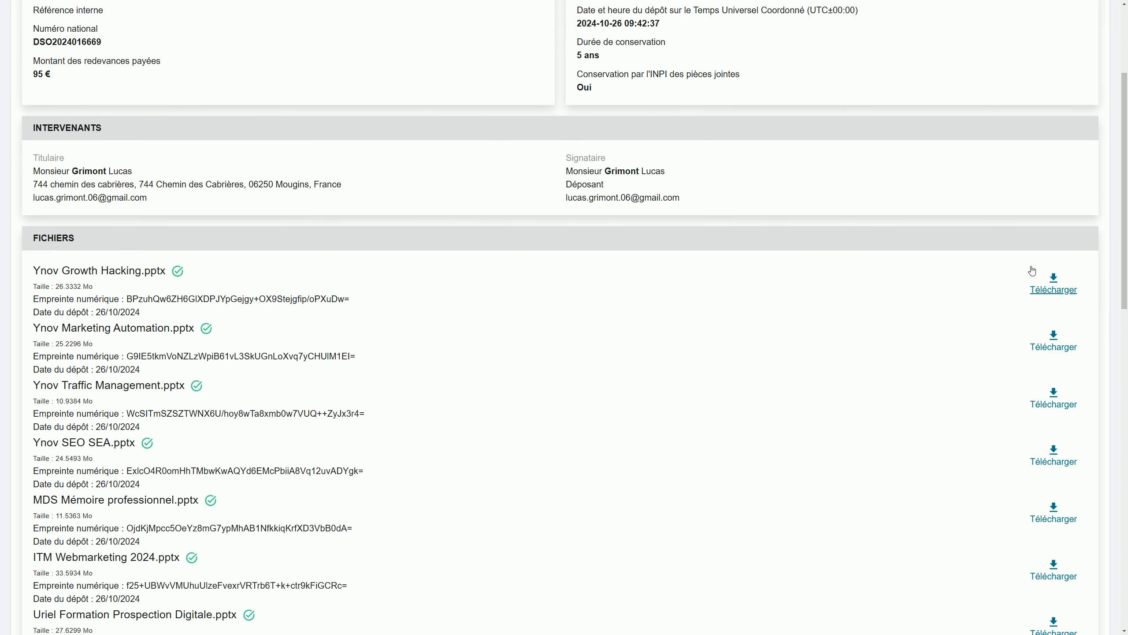
scroll(894, 285, up, 4)
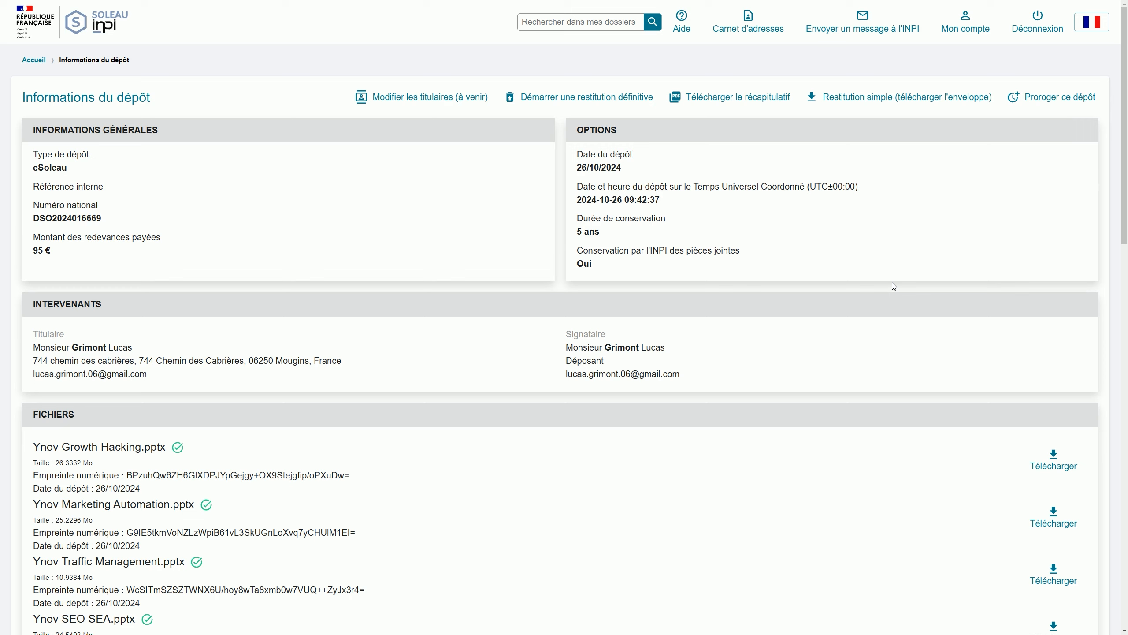